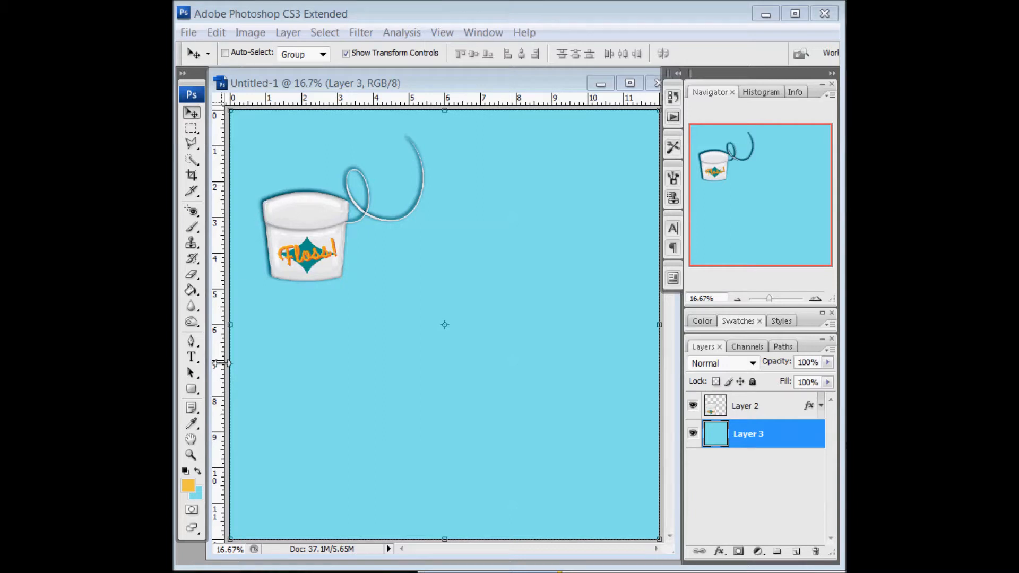
Draw a wide orange rounded rectangle with a 50 px corner radius across the upper canvas behind the floss cup and rasterize its layer.
{"action": "left_click", "coordinate": [192, 393]}
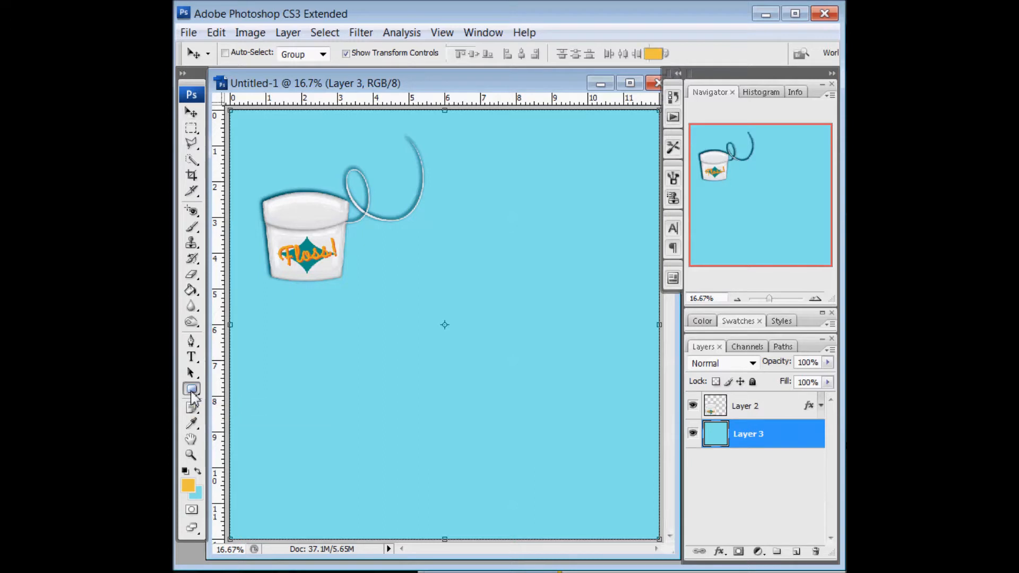
{"action": "left_click", "coordinate": [223, 402]}
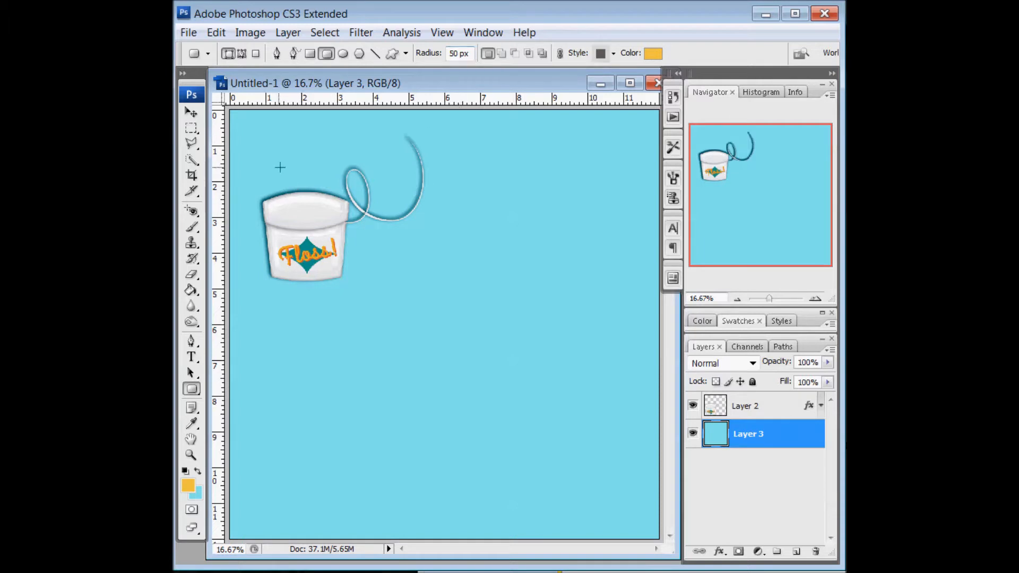
{"action": "left_click_drag", "start_coordinate": [277, 167], "coordinate": [587, 295]}
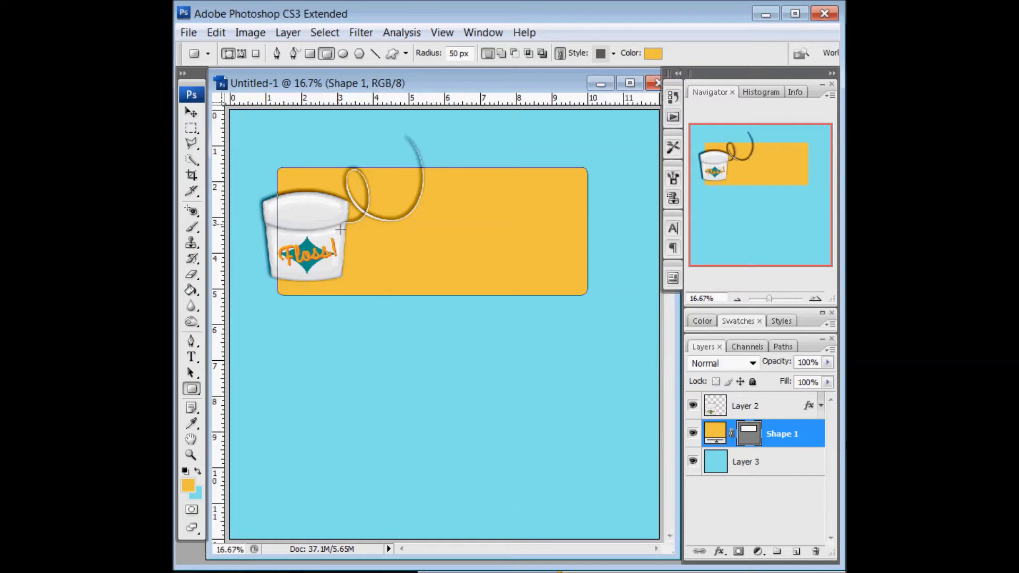
{"action": "right_click", "coordinate": [793, 437]}
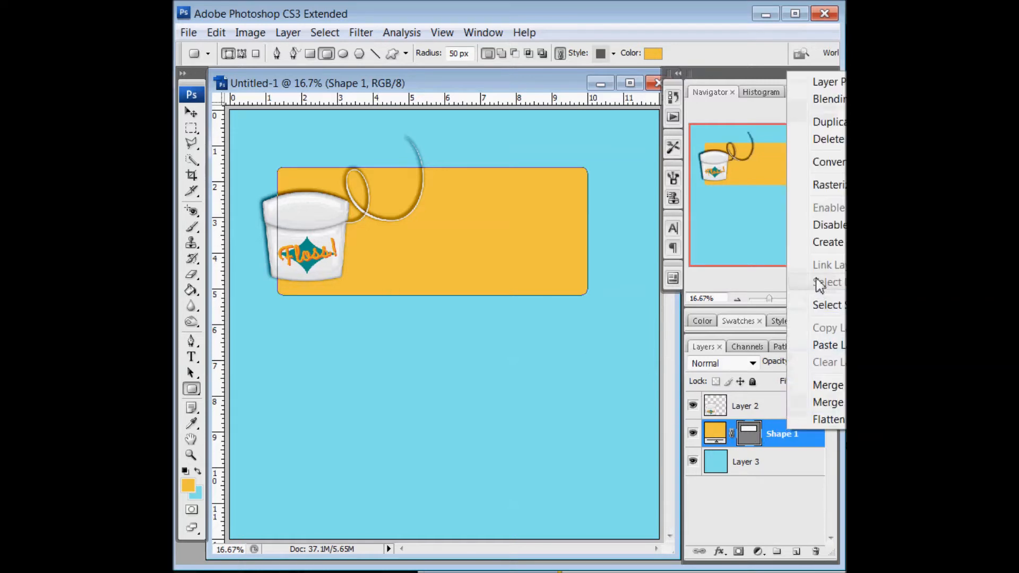
{"action": "left_click", "coordinate": [825, 185]}
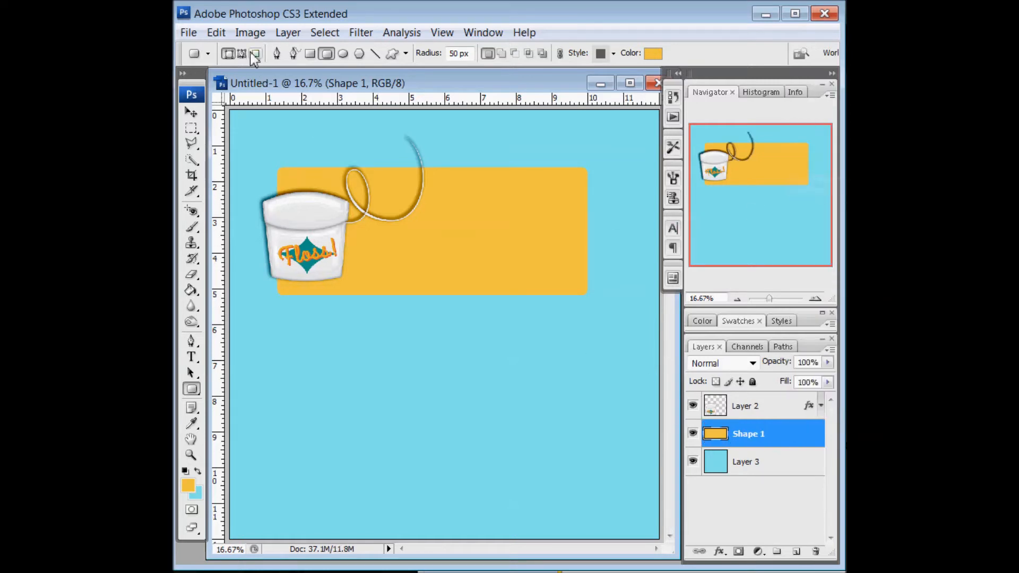
Warp the orange shape so its top edge bulges upward and its bottom edge downward, pulling both upper corners slightly inward.
{"action": "left_click", "coordinate": [223, 34]}
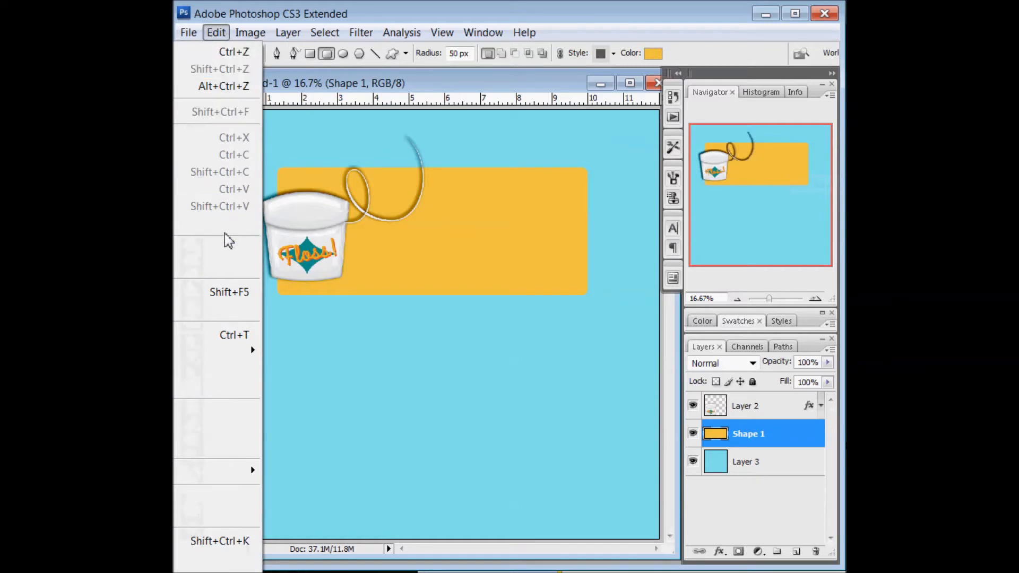
{"action": "mouse_move", "coordinate": [230, 359]}
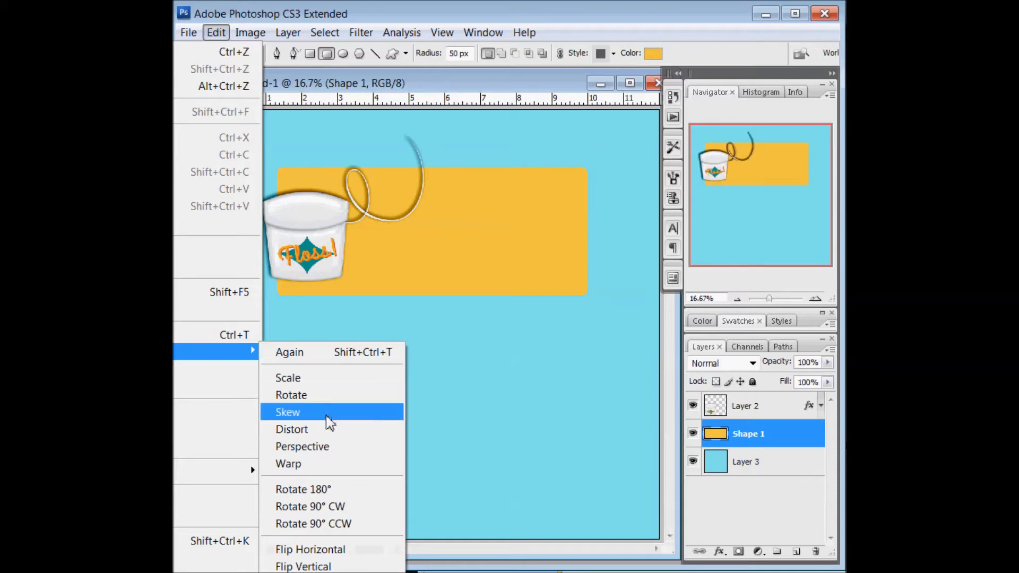
{"action": "left_click", "coordinate": [288, 464]}
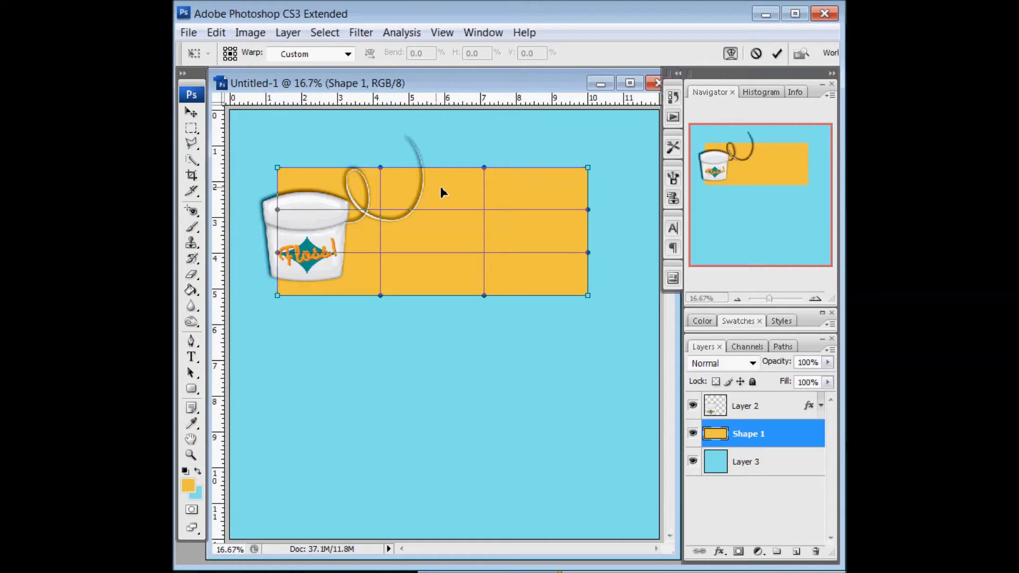
{"action": "left_click_drag", "start_coordinate": [435, 189], "coordinate": [435, 158]}
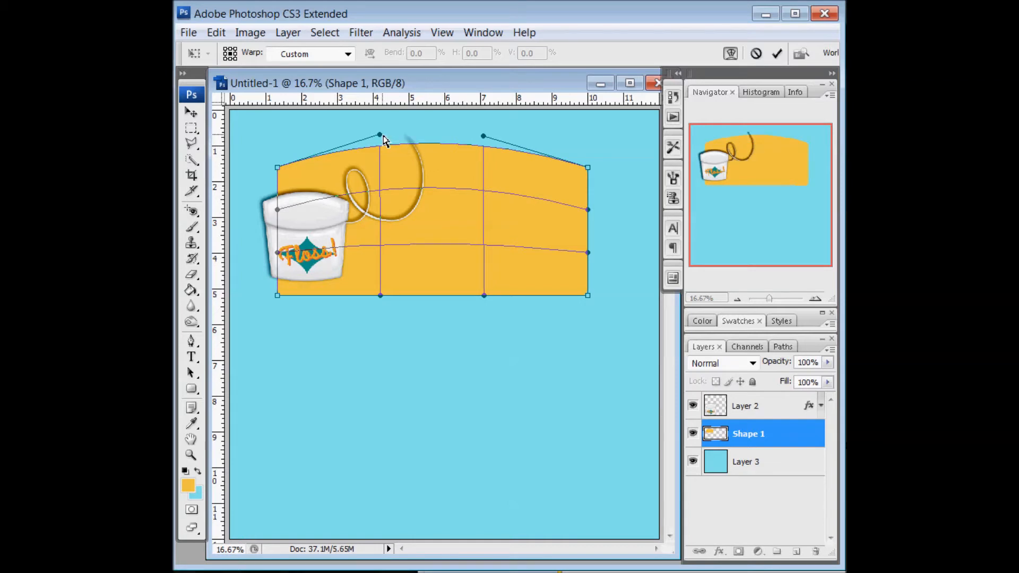
{"action": "mouse_move", "coordinate": [383, 137]}
{"action": "left_mouse_down"}
{"action": "mouse_move", "coordinate": [354, 119]}
{"action": "mouse_move", "coordinate": [383, 130]}
{"action": "mouse_move", "coordinate": [294, 114]}
{"action": "mouse_move", "coordinate": [369, 139]}
{"action": "mouse_move", "coordinate": [374, 131]}
{"action": "left_mouse_up"}
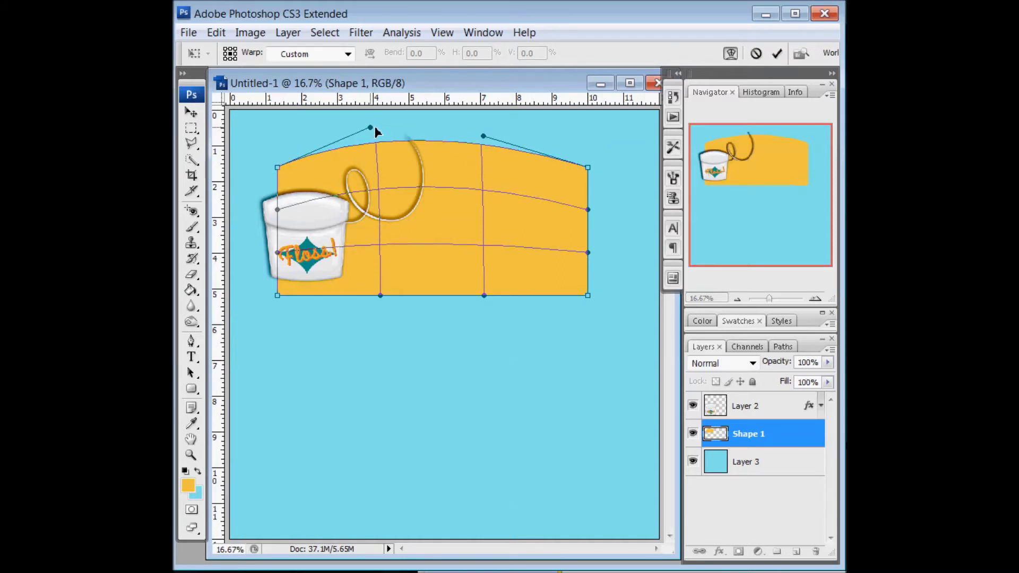
{"action": "left_click_drag", "start_coordinate": [486, 139], "coordinate": [498, 136]}
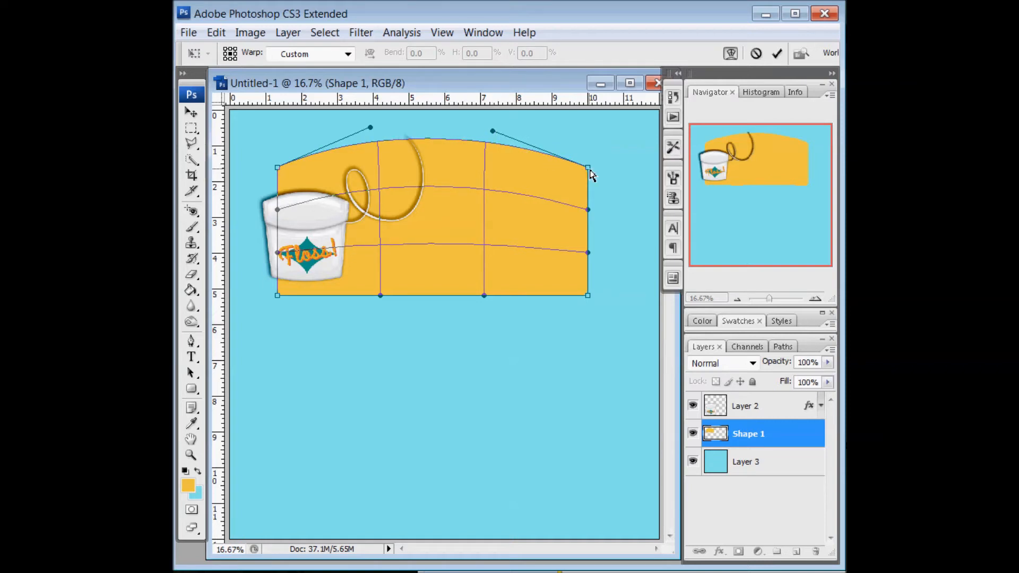
{"action": "mouse_move", "coordinate": [588, 168]}
{"action": "left_mouse_down"}
{"action": "mouse_move", "coordinate": [581, 186]}
{"action": "mouse_move", "coordinate": [584, 166]}
{"action": "mouse_move", "coordinate": [571, 183]}
{"action": "mouse_move", "coordinate": [581, 173]}
{"action": "left_mouse_up"}
{"action": "left_click_drag", "start_coordinate": [284, 169], "coordinate": [286, 172]}
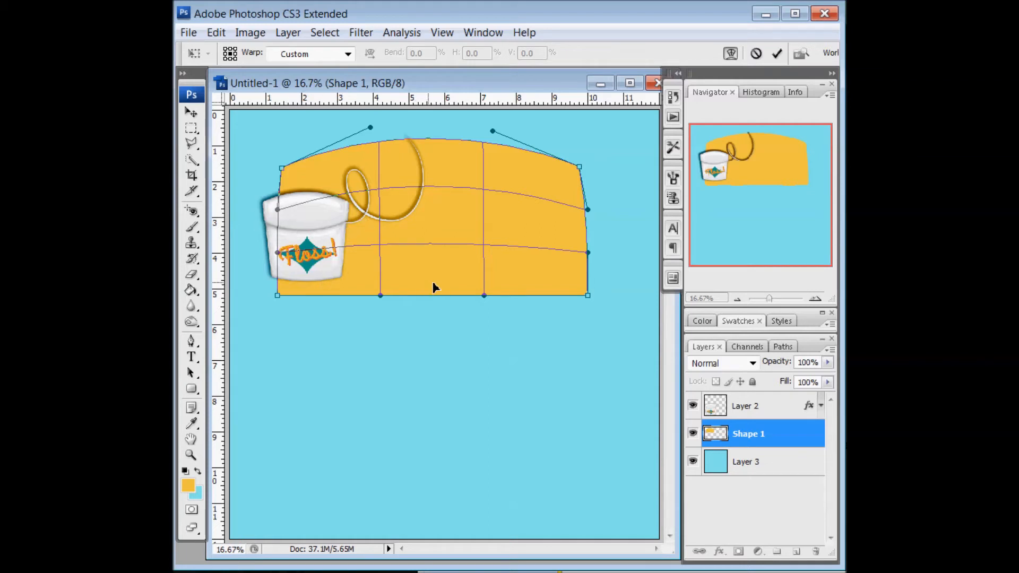
{"action": "left_click_drag", "start_coordinate": [433, 287], "coordinate": [434, 309]}
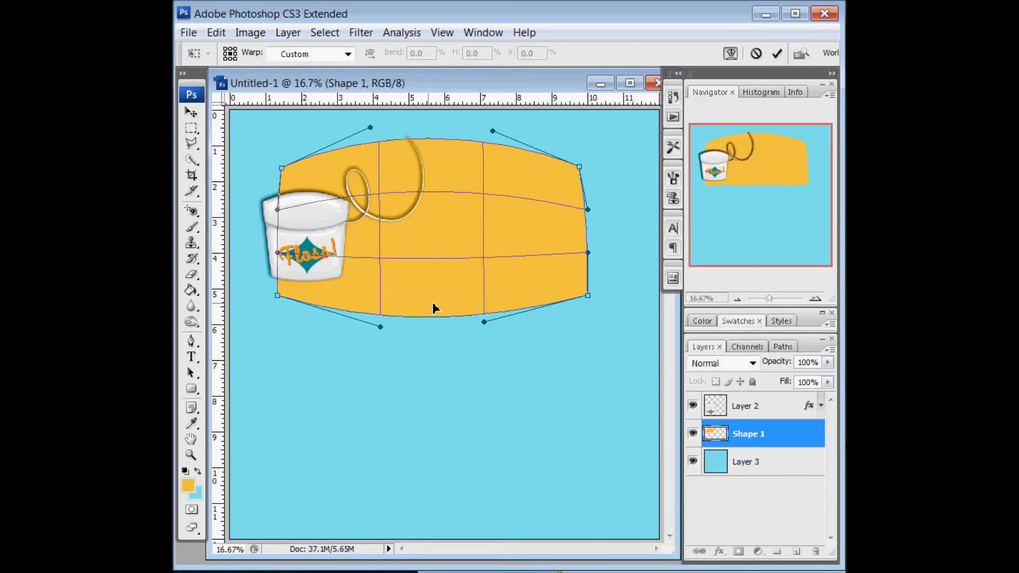
{"action": "left_click", "coordinate": [776, 53]}
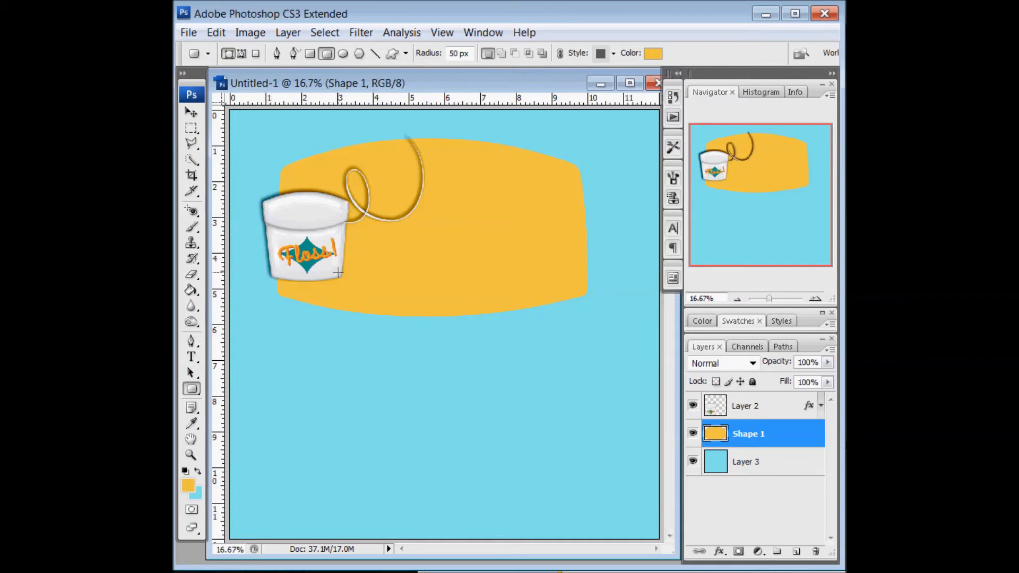
Skew both bottom corners of the orange shape inward by about 8° to 9° so it tapers toward the bottom.
{"action": "left_click", "coordinate": [214, 33]}
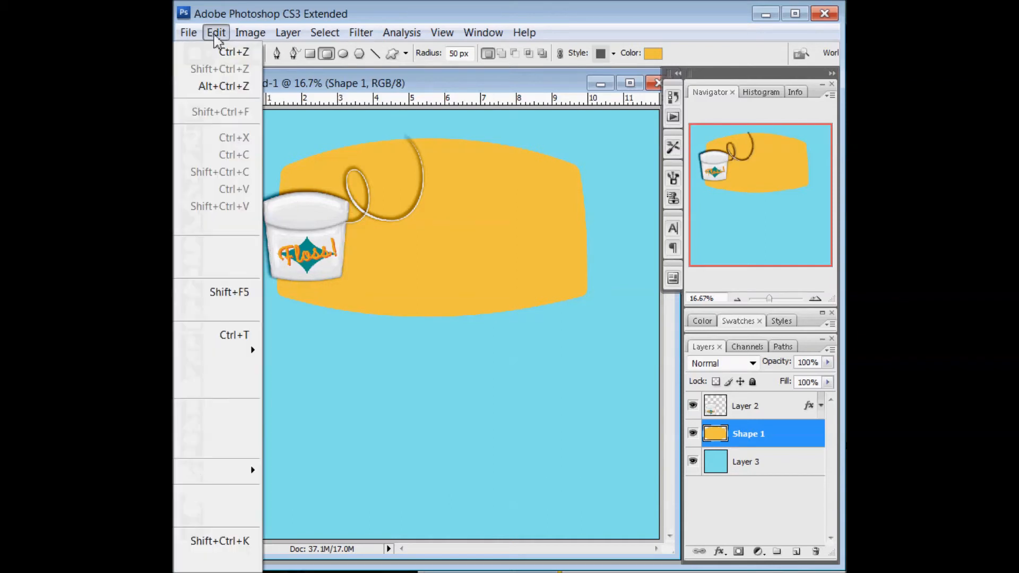
{"action": "mouse_move", "coordinate": [184, 351]}
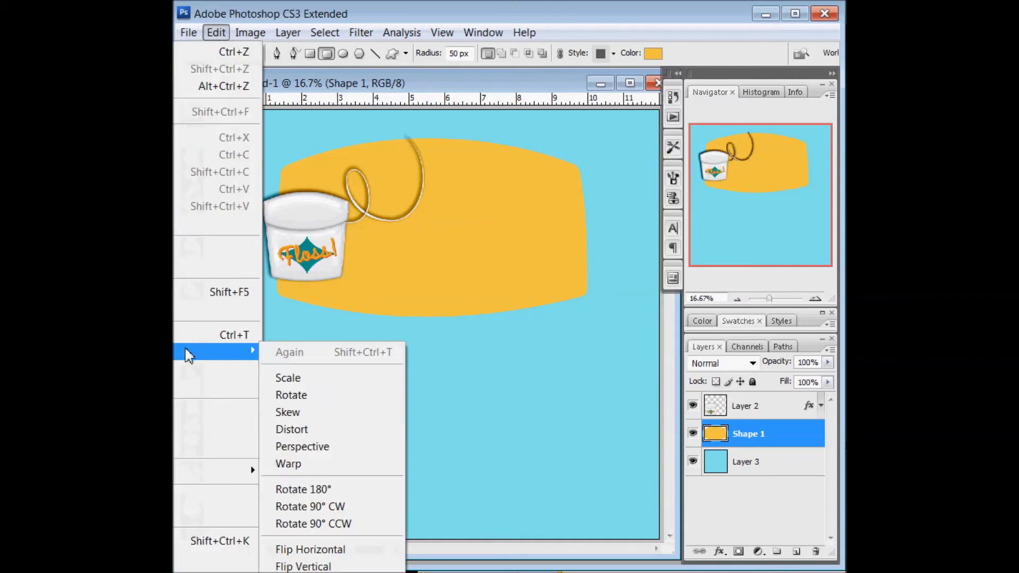
{"action": "left_click", "coordinate": [316, 414]}
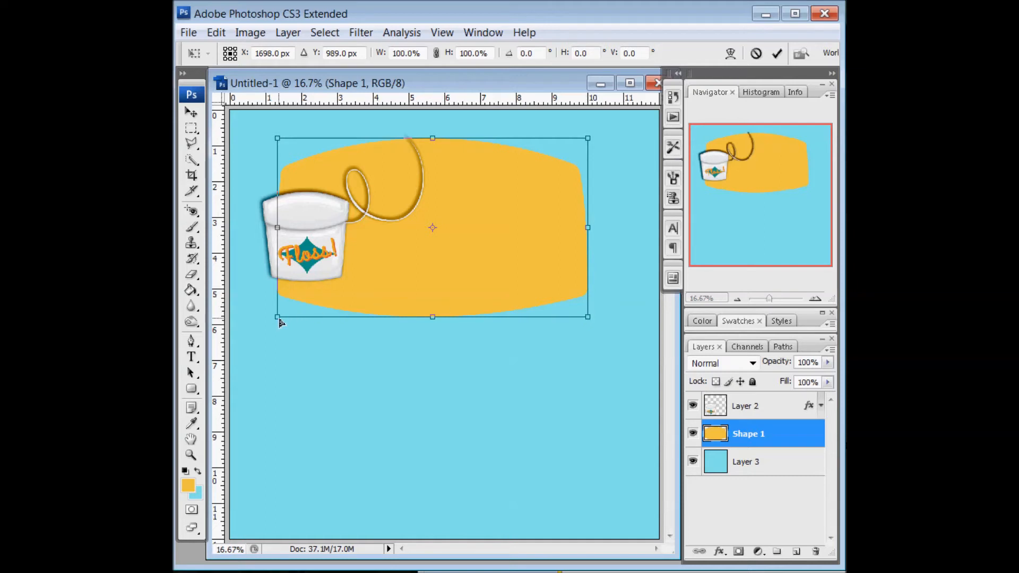
{"action": "left_click_drag", "start_coordinate": [280, 322], "coordinate": [307, 323]}
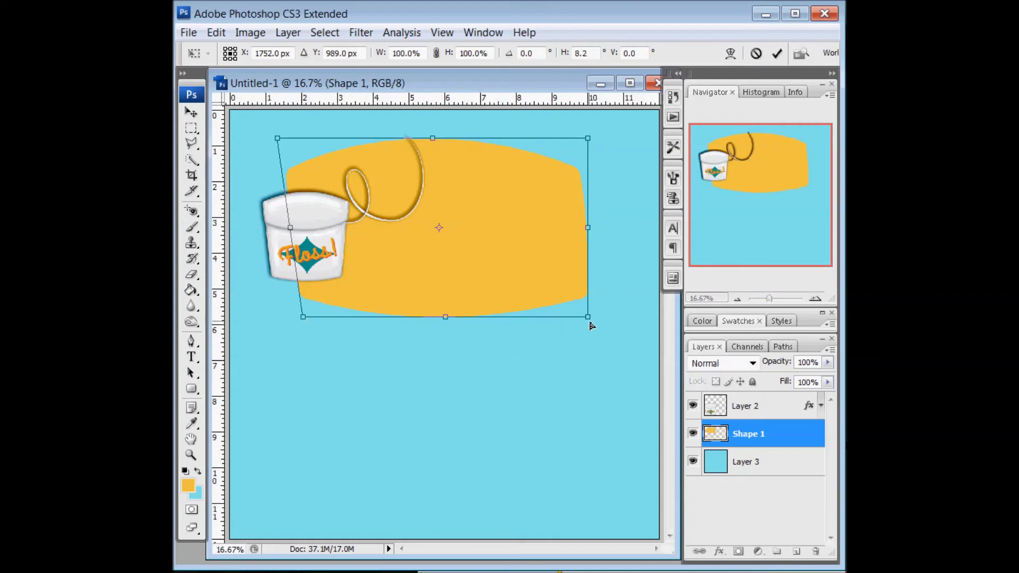
{"action": "left_click_drag", "start_coordinate": [588, 320], "coordinate": [559, 316]}
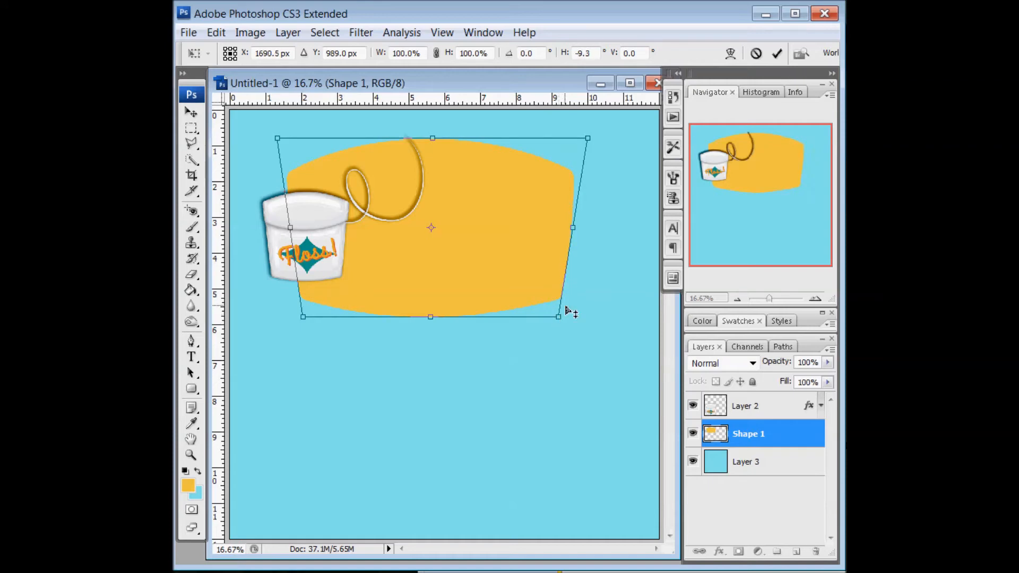
{"action": "left_click", "coordinate": [778, 54]}
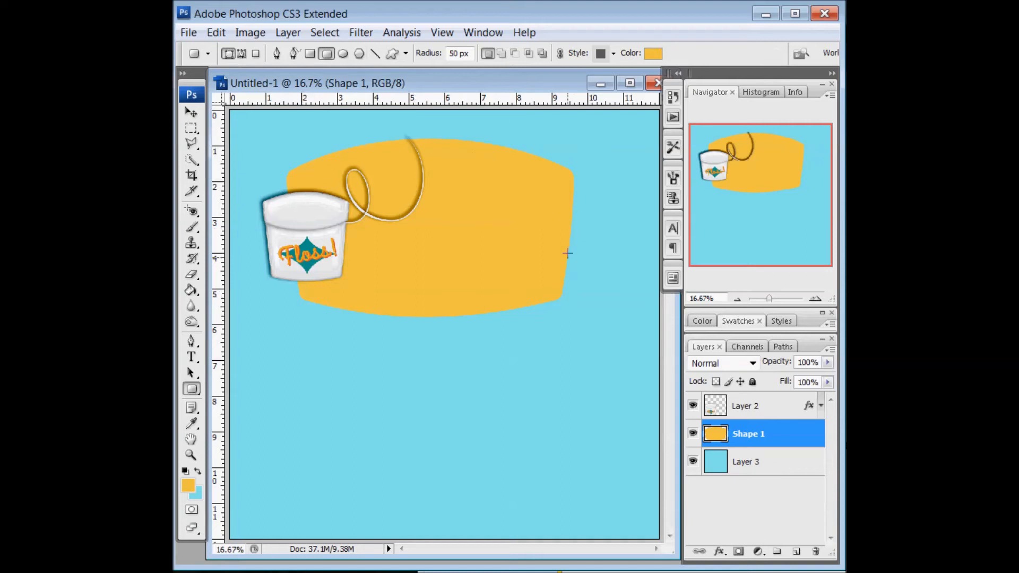
Draw a large pink rounded rectangle with a 50 px radius, extending from the orange shape's lower edge to near the canvas bottom.
{"action": "left_click", "coordinate": [197, 472]}
{"action": "left_click", "coordinate": [189, 486]}
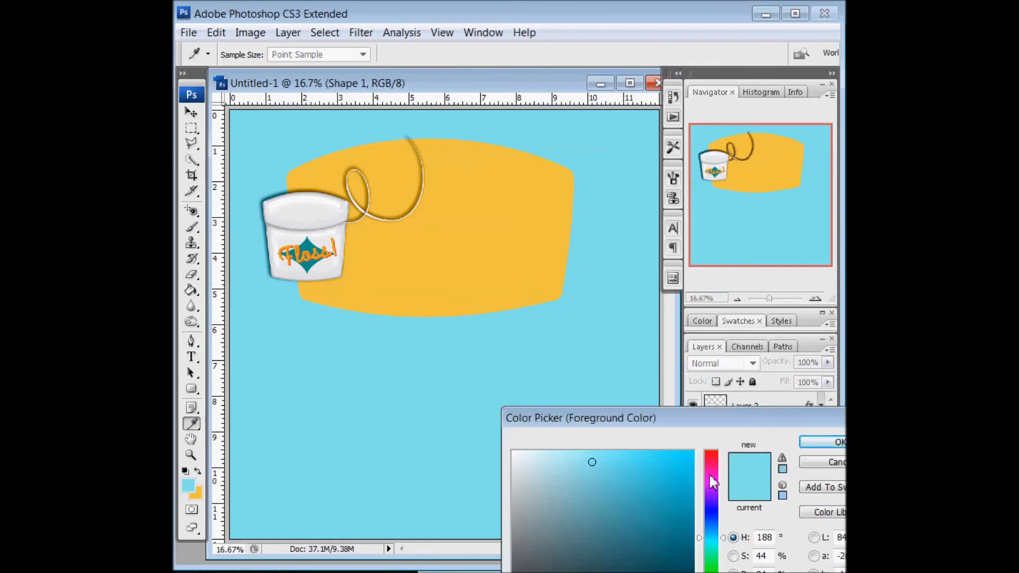
{"action": "left_click_drag", "start_coordinate": [709, 472], "coordinate": [711, 456]}
{"action": "left_click", "coordinate": [822, 442]}
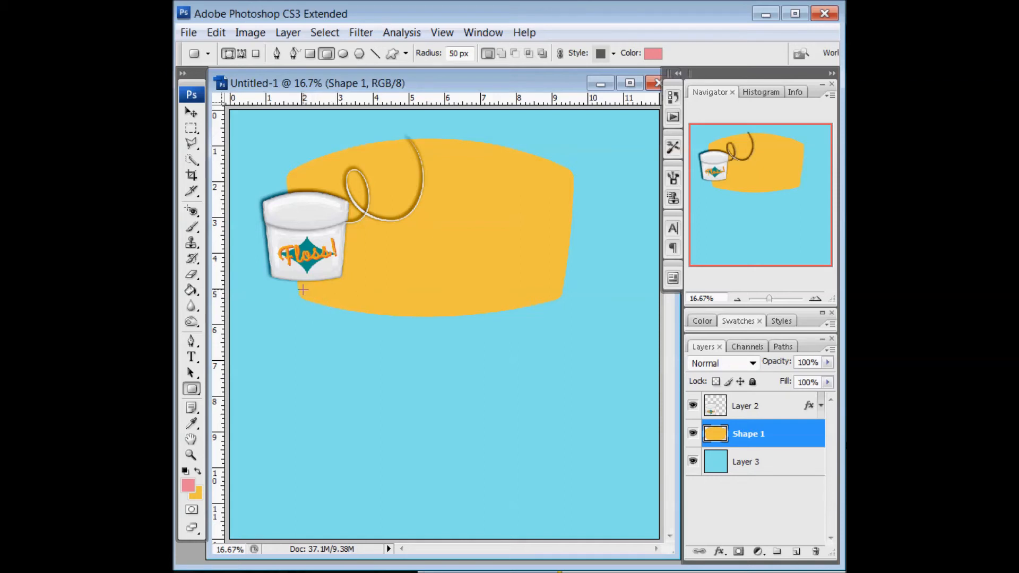
{"action": "left_click_drag", "start_coordinate": [302, 289], "coordinate": [557, 496]}
Place the pink shape's layer beneath the orange Shape 1 layer and rasterize it.
{"action": "left_click_drag", "start_coordinate": [796, 443], "coordinate": [789, 473]}
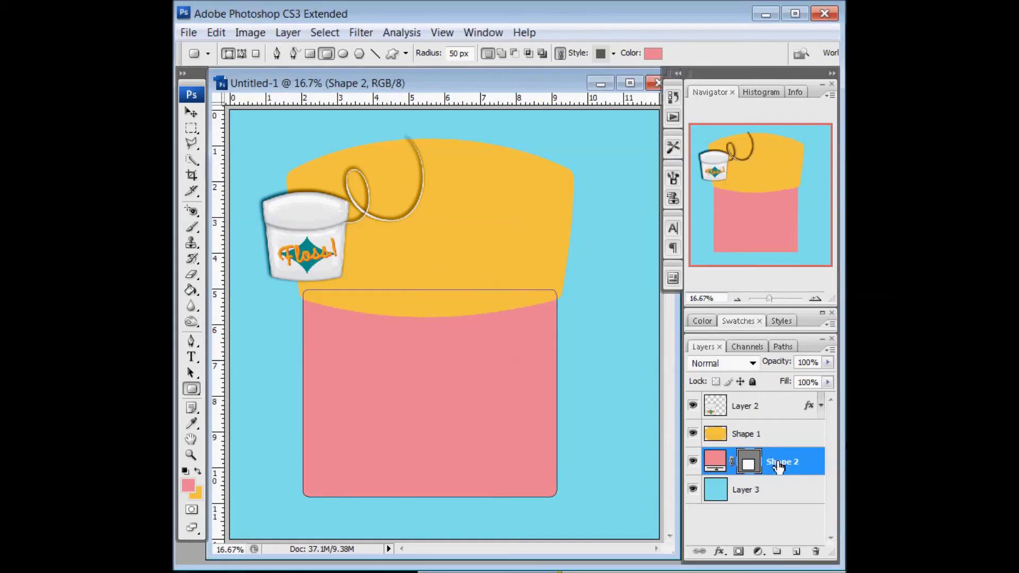
{"action": "right_click", "coordinate": [778, 465]}
{"action": "left_click", "coordinate": [785, 215]}
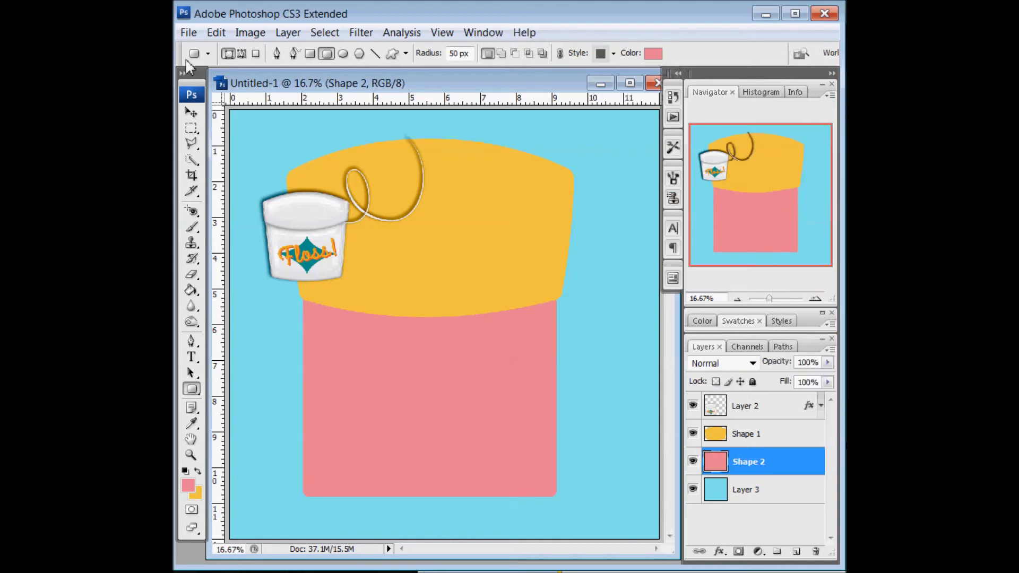
Warp the pink shape so its bottom edge curves downward.
{"action": "left_click", "coordinate": [189, 33]}
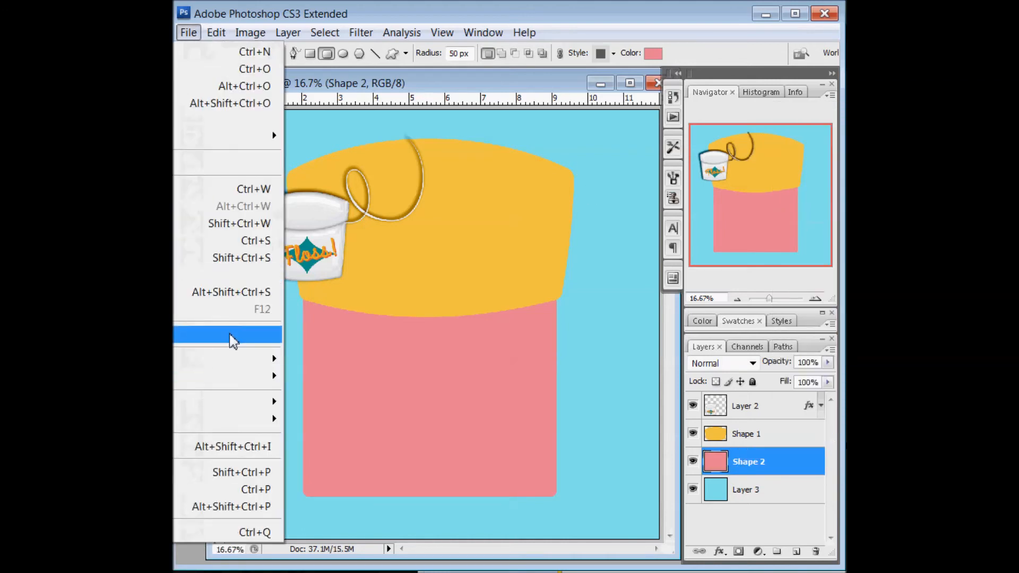
{"action": "mouse_move", "coordinate": [217, 32]}
{"action": "mouse_move", "coordinate": [212, 351]}
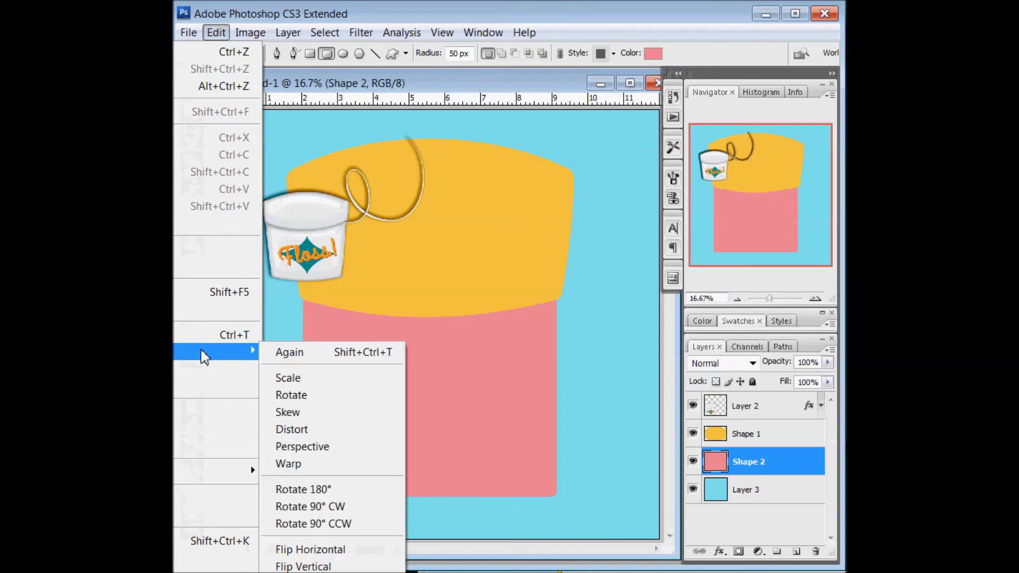
{"action": "left_click", "coordinate": [317, 465]}
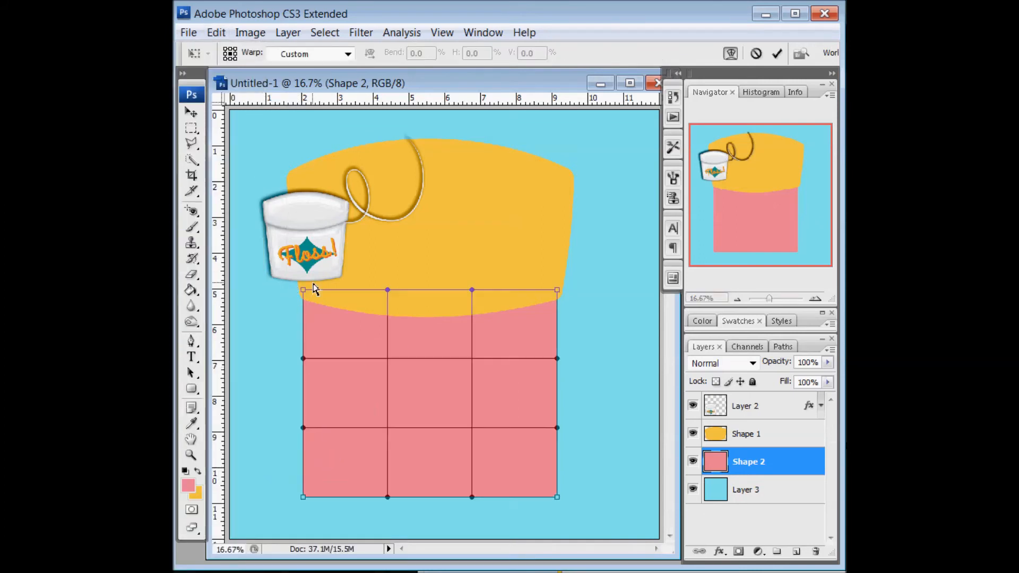
{"action": "left_click_drag", "start_coordinate": [438, 489], "coordinate": [436, 507]}
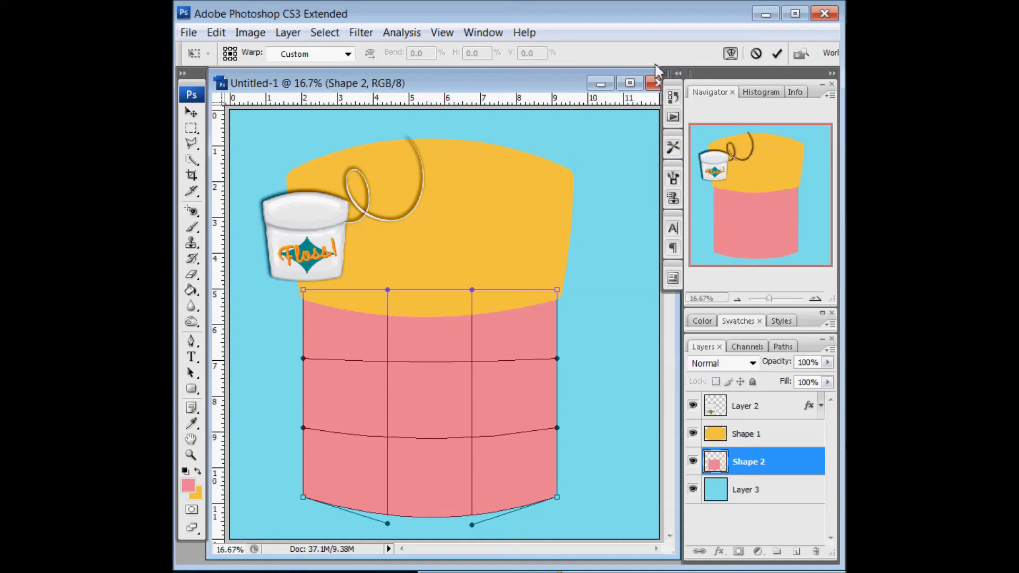
{"action": "left_click", "coordinate": [776, 53]}
Skew both bottom corners of the pink shape inward by about 4° each to taper the cup body.
{"action": "left_click", "coordinate": [216, 33]}
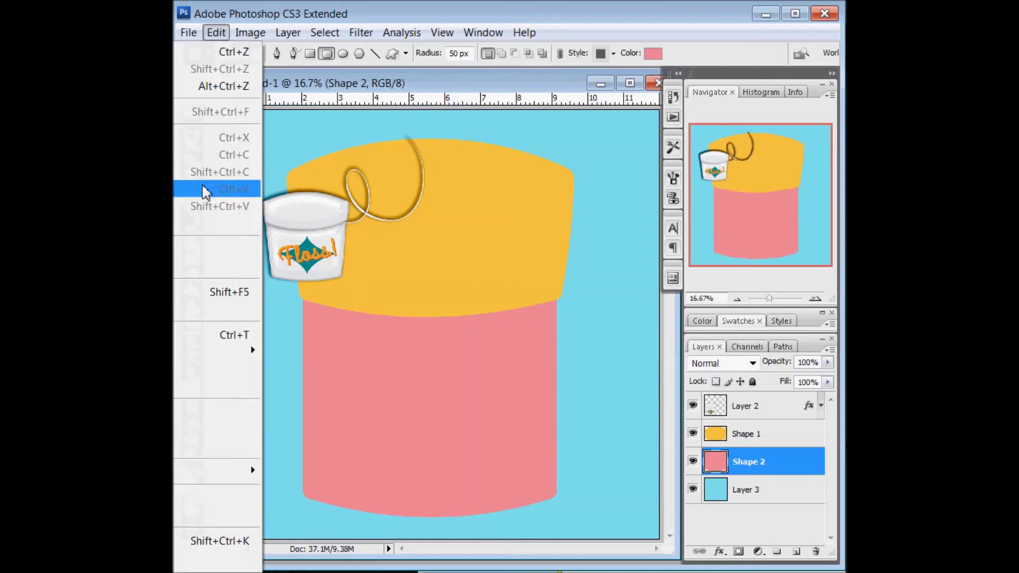
{"action": "mouse_move", "coordinate": [251, 358]}
{"action": "left_click", "coordinate": [289, 412]}
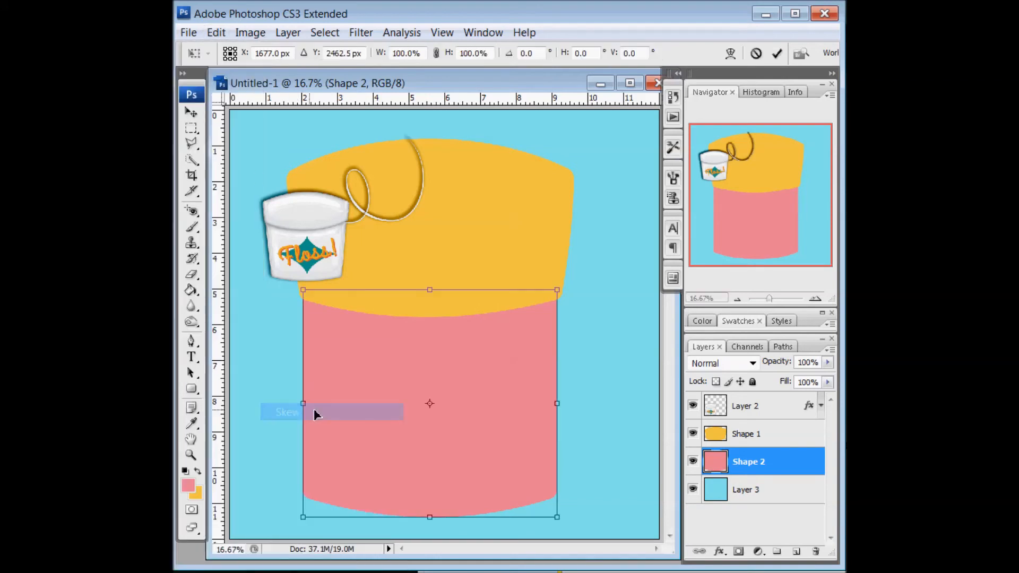
{"action": "left_click_drag", "start_coordinate": [304, 523], "coordinate": [320, 522]}
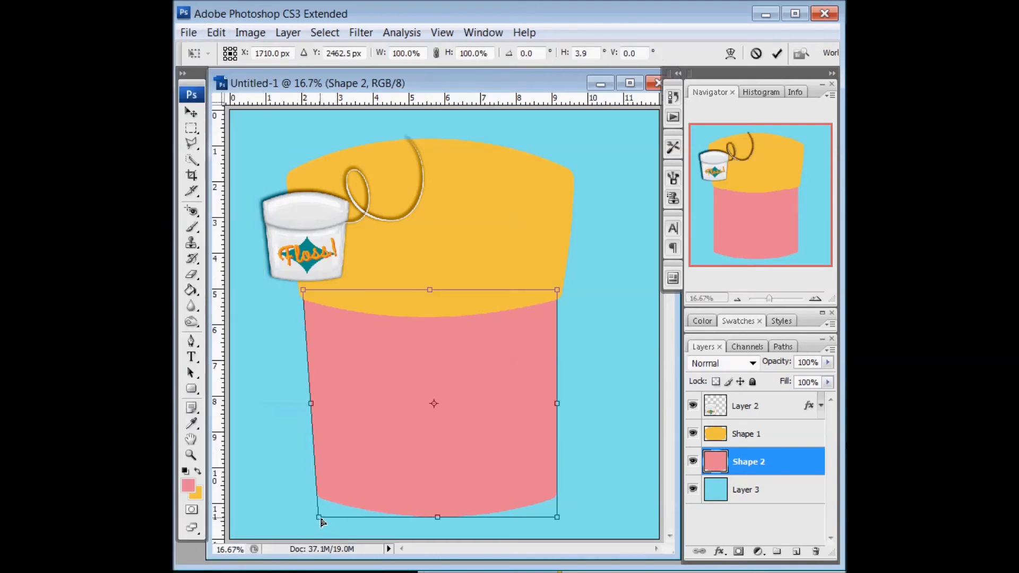
{"action": "left_click_drag", "start_coordinate": [563, 521], "coordinate": [543, 523]}
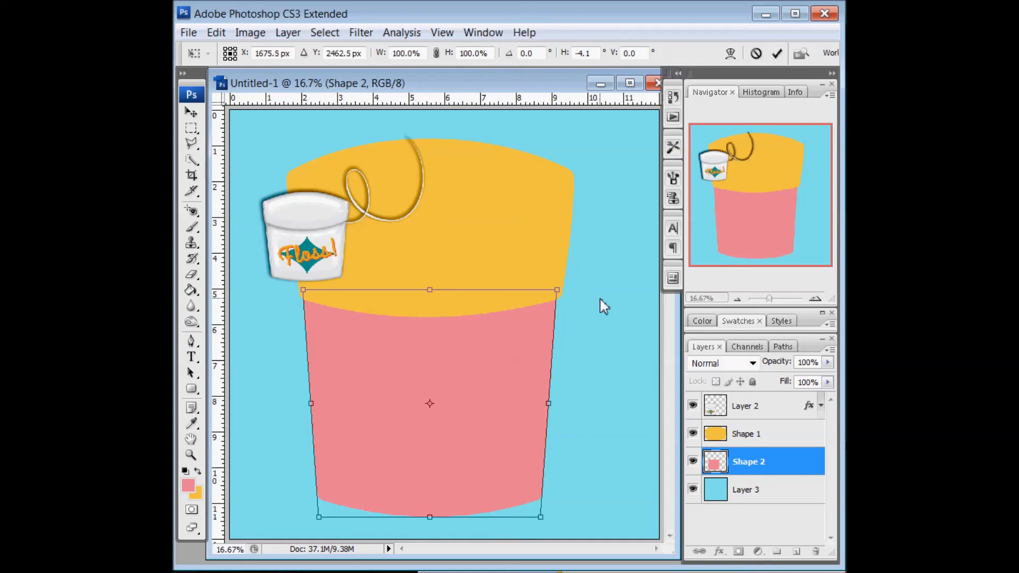
{"action": "left_click", "coordinate": [778, 53]}
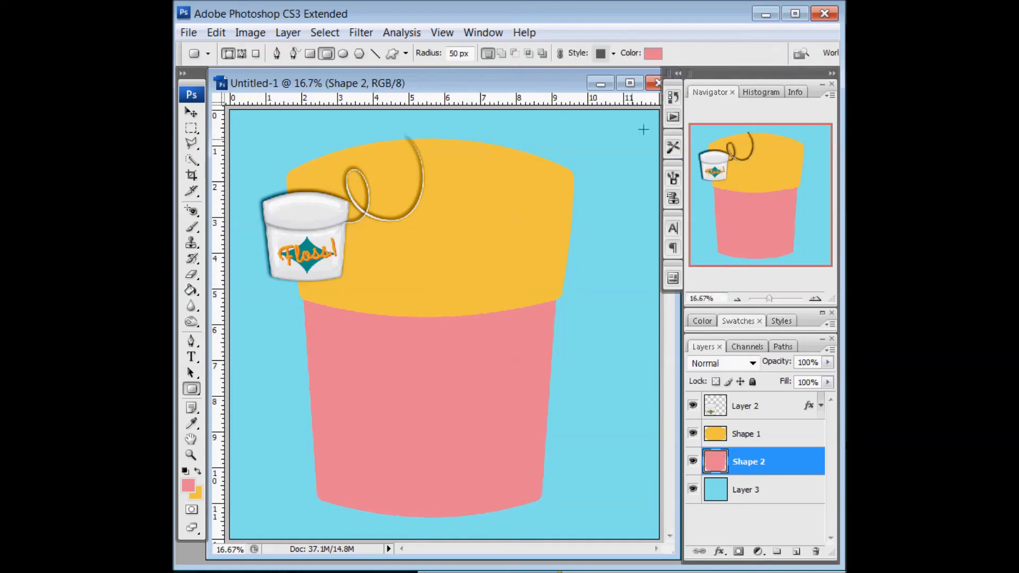
Shorten the pink cup body from its bottom edge to about 77% of its height.
{"action": "left_click", "coordinate": [216, 33]}
{"action": "left_click", "coordinate": [213, 33]}
{"action": "left_click", "coordinate": [190, 114]}
{"action": "left_click_drag", "start_coordinate": [431, 518], "coordinate": [434, 475]}
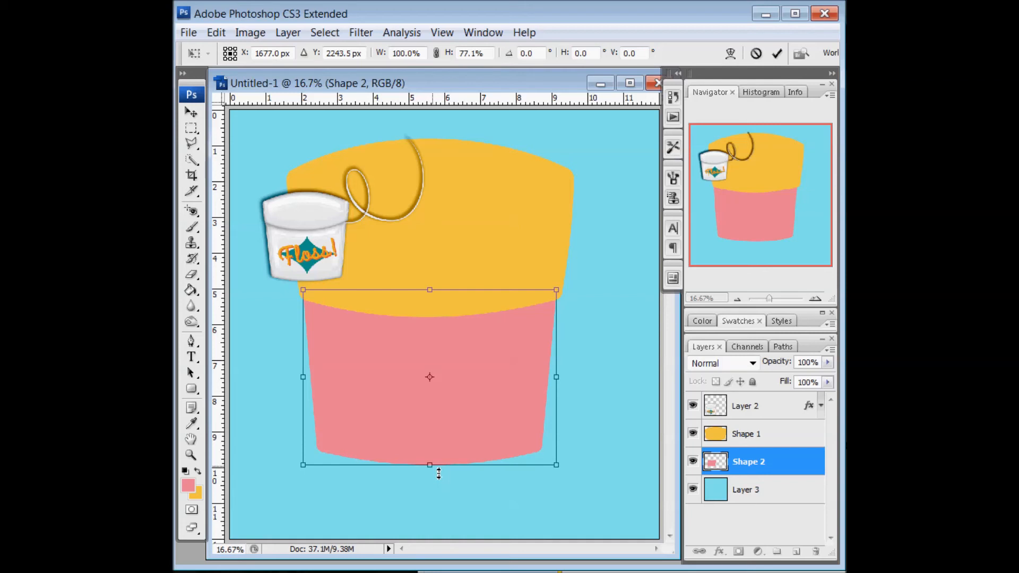
{"action": "left_click", "coordinate": [776, 55]}
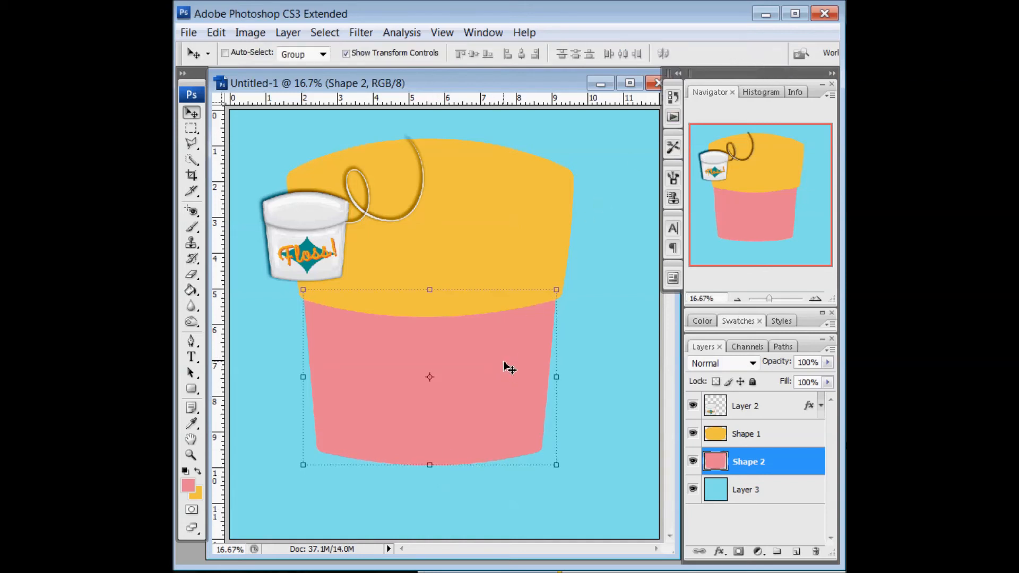
Scale the orange Shape 1 and pink Shape 2 together proportionally to about 28.2% and place them beside the white floss cup.
{"action": "left_click", "coordinate": [745, 440], "text": "shift"}
{"action": "key", "text": "ctrl+t"}
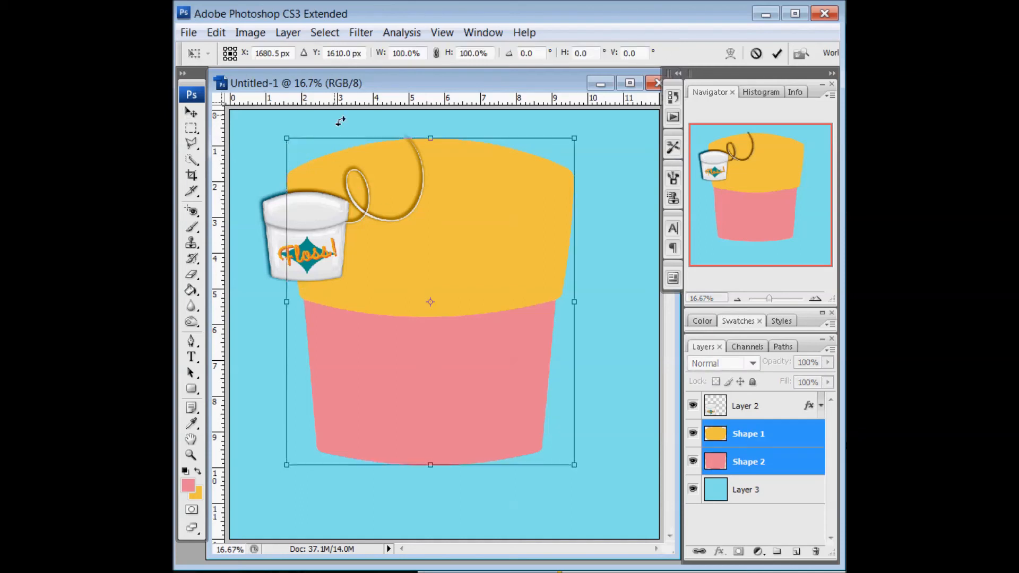
{"action": "left_click", "coordinate": [437, 56]}
{"action": "left_click_drag", "start_coordinate": [287, 138], "coordinate": [441, 216]}
{"action": "left_click_drag", "start_coordinate": [500, 282], "coordinate": [506, 288]}
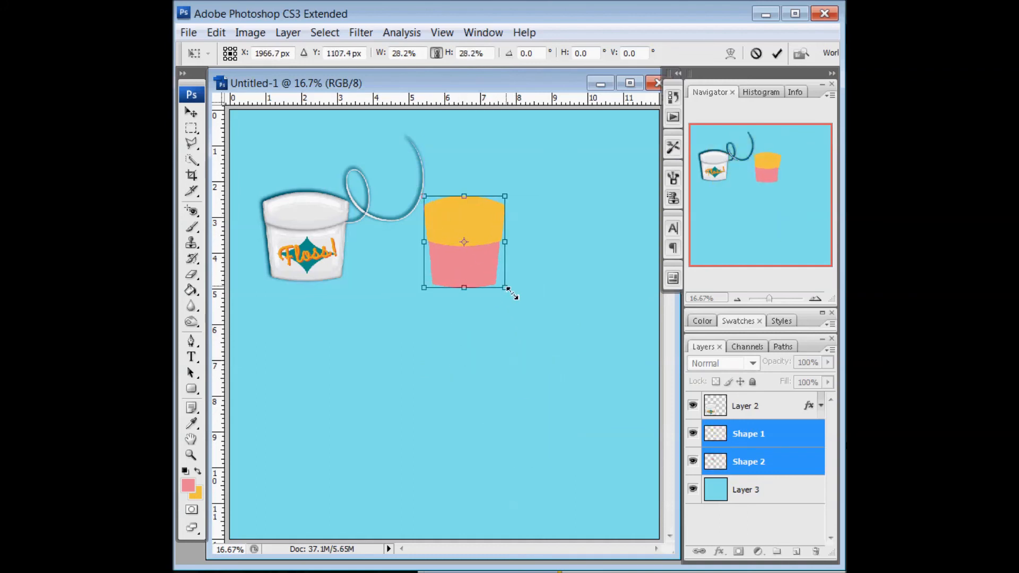
{"action": "left_click", "coordinate": [776, 53]}
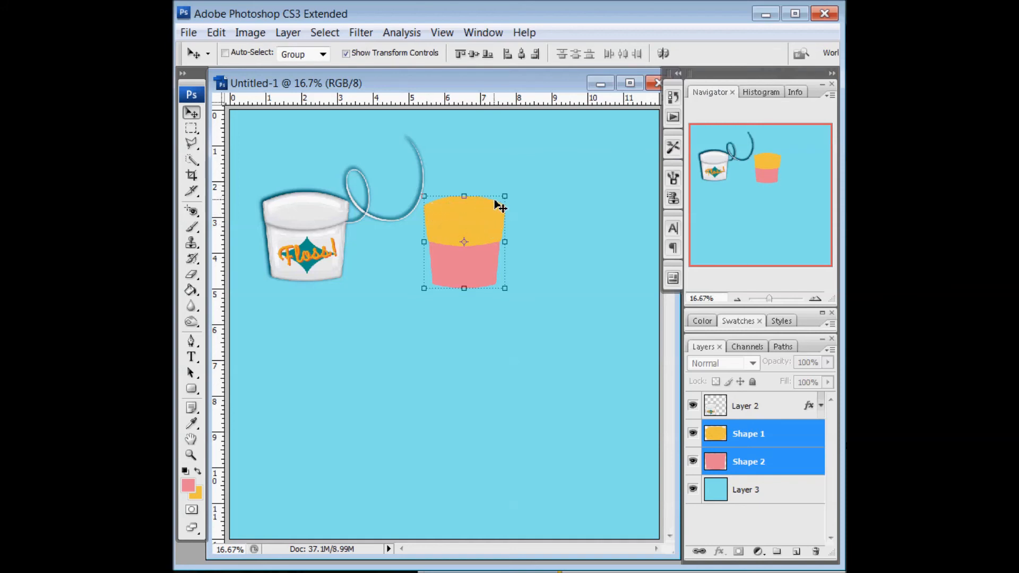
Examine the edges and corners of the scaled-down lid and cup body at 100% magnification, then return to a 15% overview.
{"action": "left_click", "coordinate": [233, 549]}
{"action": "type", "text": "100"}
{"action": "key", "text": "Return"}
{"action": "left_click_drag", "start_coordinate": [429, 549], "coordinate": [542, 549]}
{"action": "scroll", "coordinate": [503, 473], "scroll_direction": "down", "scroll_amount": 5}
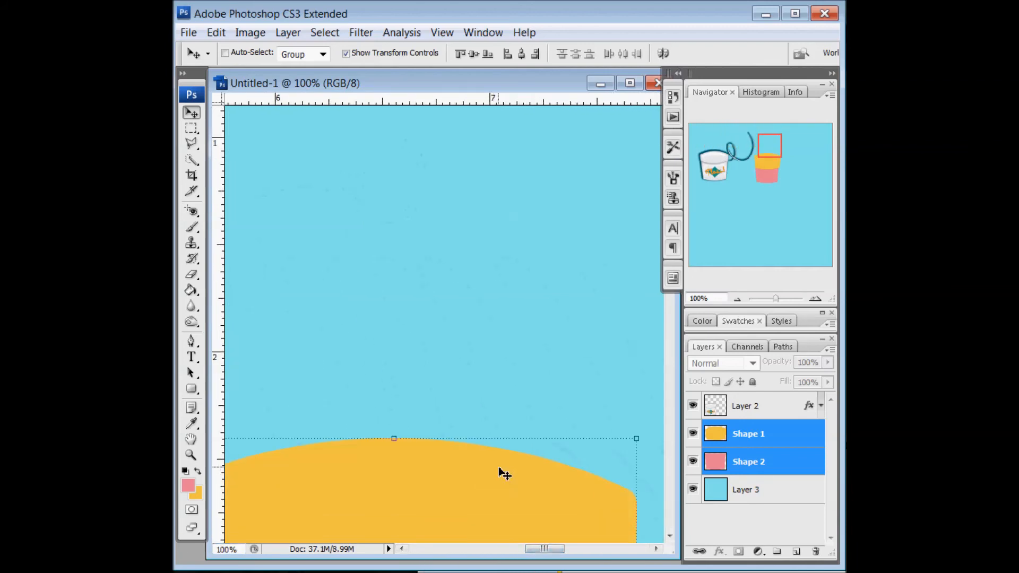
{"action": "scroll", "coordinate": [503, 473], "scroll_direction": "down", "scroll_amount": 5}
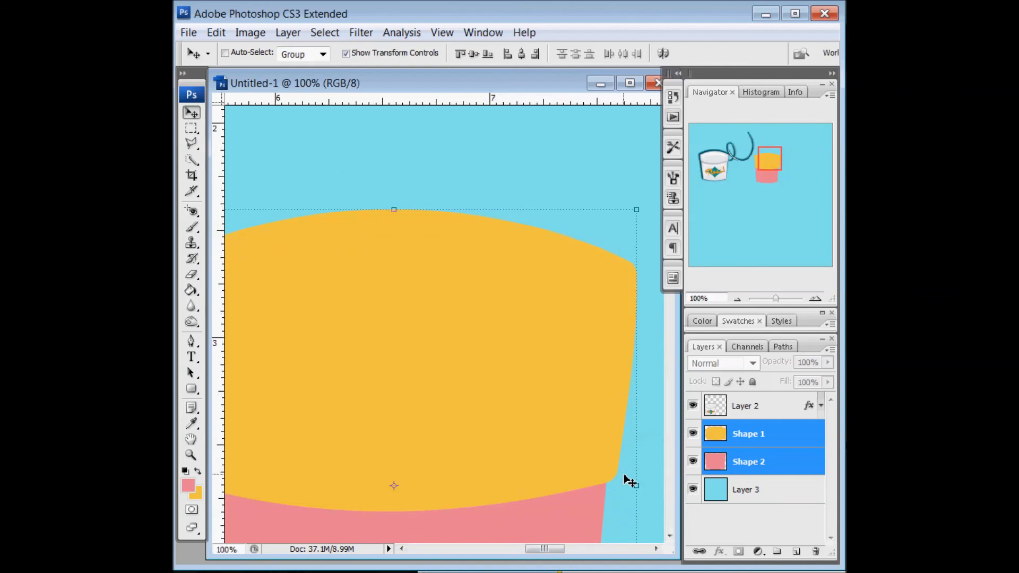
{"action": "left_click_drag", "start_coordinate": [544, 549], "coordinate": [546, 548]}
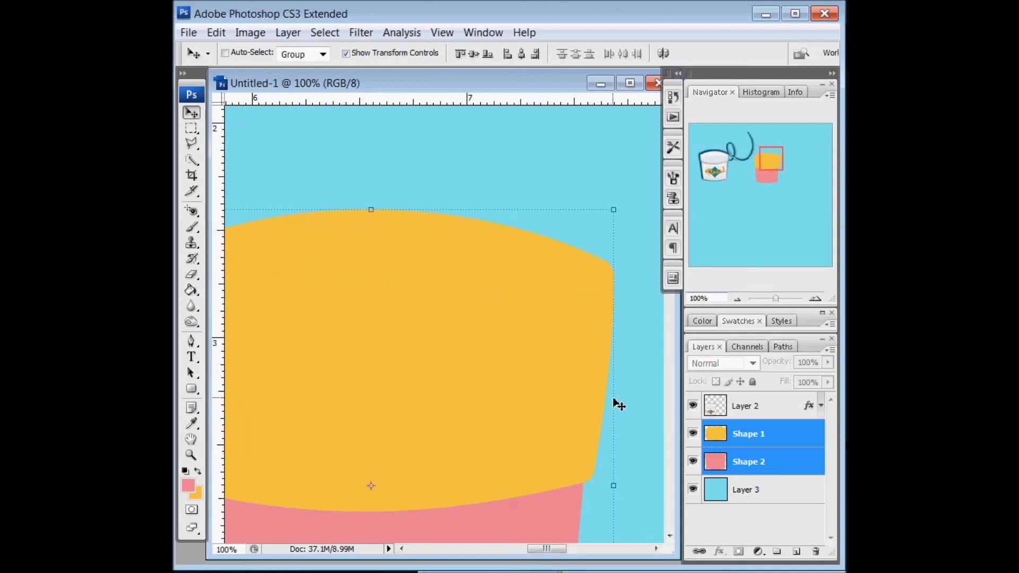
{"action": "scroll", "coordinate": [613, 408], "scroll_direction": "down", "scroll_amount": 5}
{"action": "scroll", "coordinate": [609, 439], "scroll_direction": "down", "scroll_amount": 2}
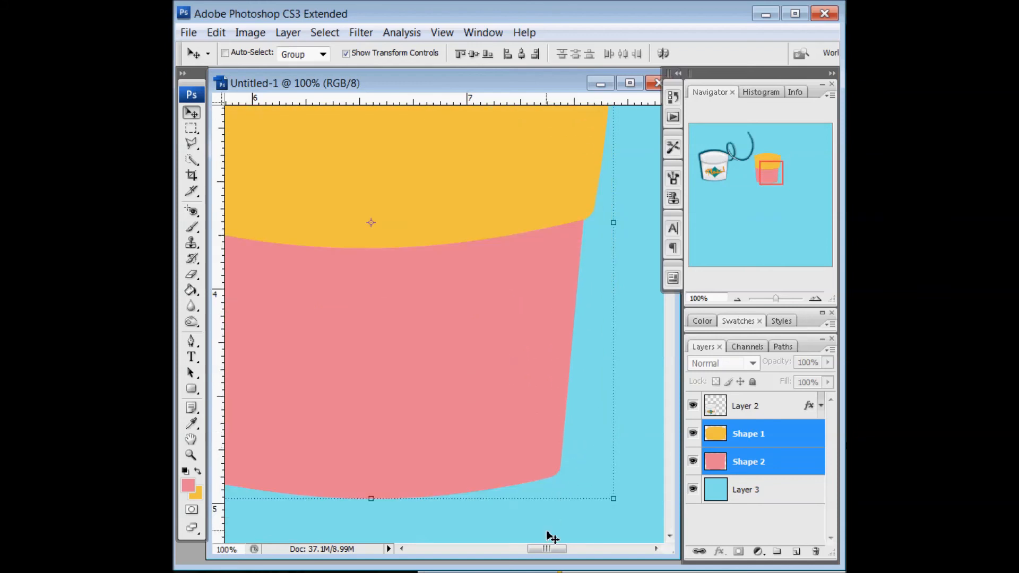
{"action": "left_click_drag", "start_coordinate": [545, 549], "coordinate": [532, 549]}
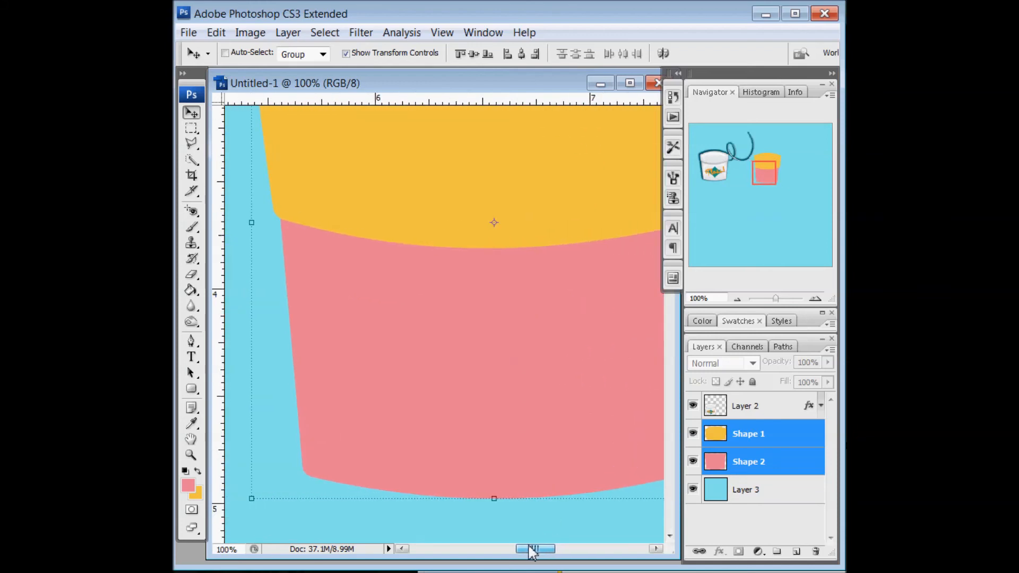
{"action": "scroll", "coordinate": [539, 446], "scroll_direction": "up", "scroll_amount": 5}
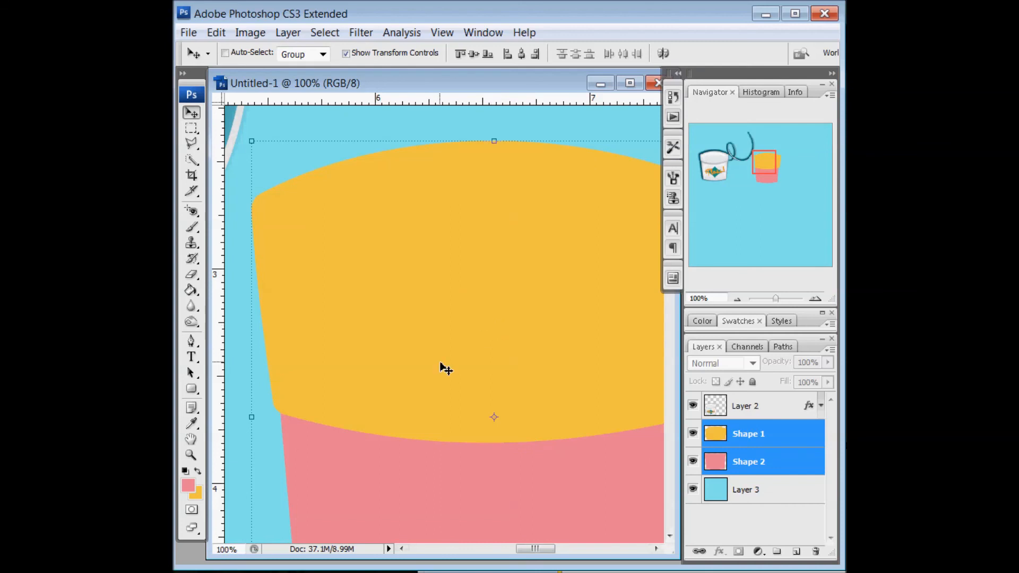
{"action": "left_click", "coordinate": [226, 552]}
{"action": "type", "text": "15"}
{"action": "key", "text": "Return"}
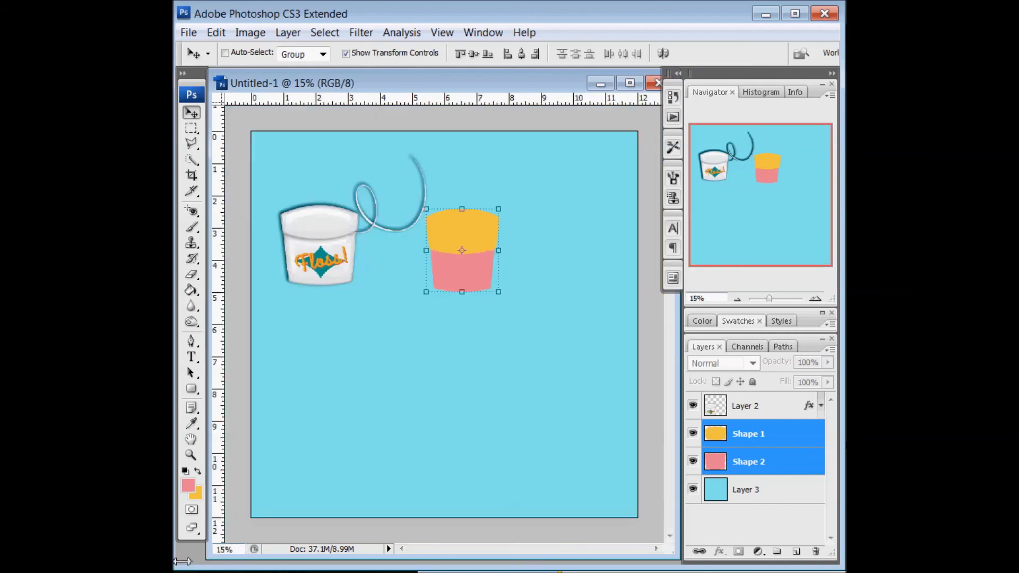